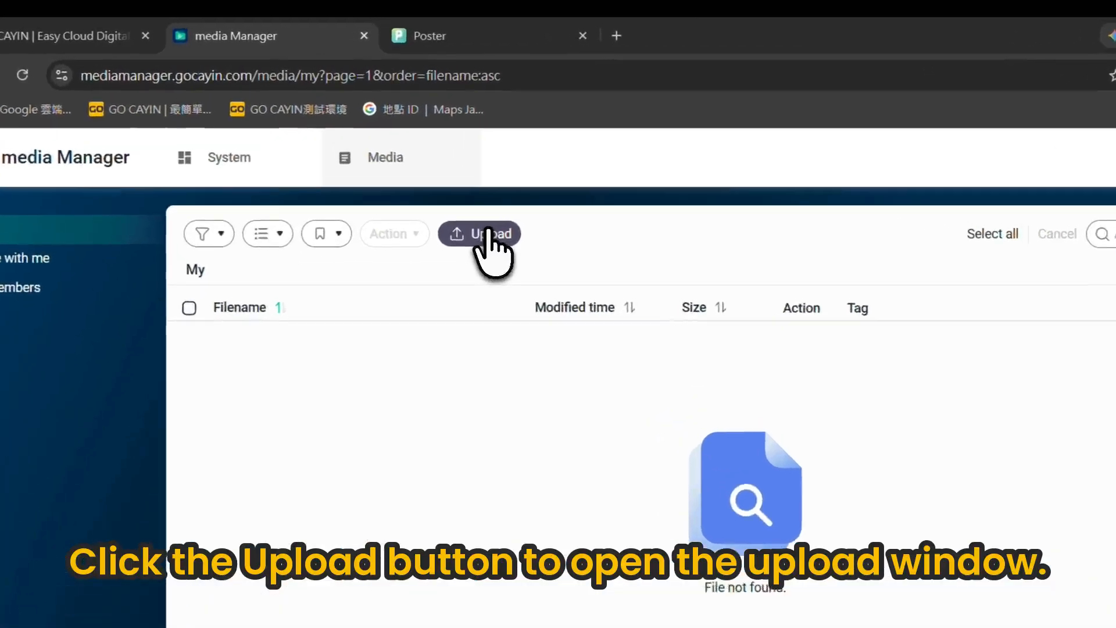
Step: Upload the six images 001.jpg to 006.jpg from the media-manager folder and close the upload window
left_click(490, 234)
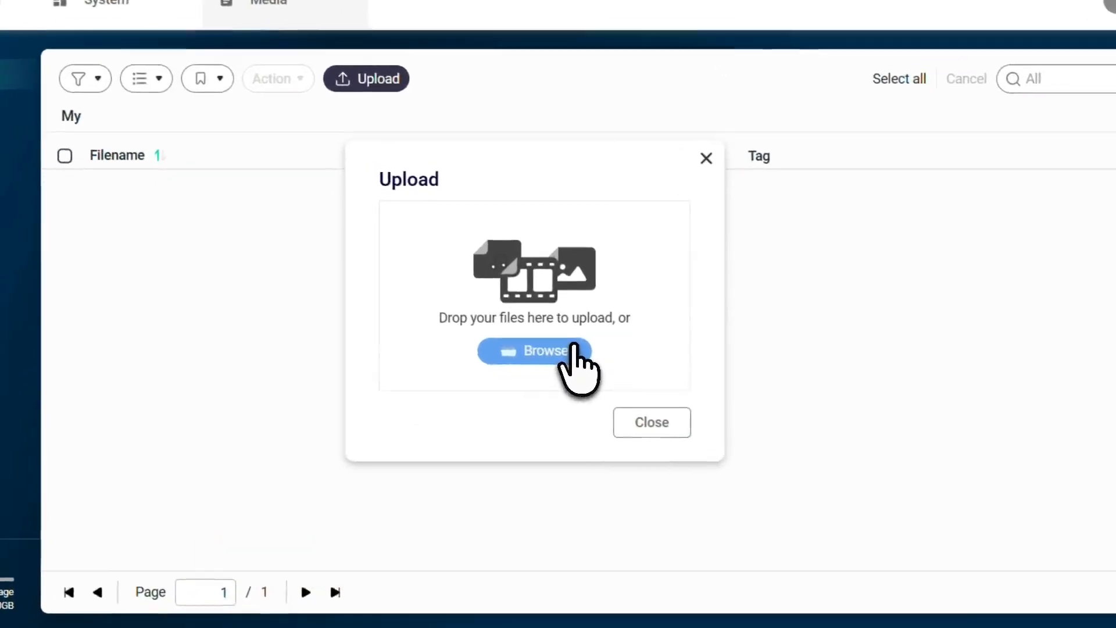
left_click(584, 375)
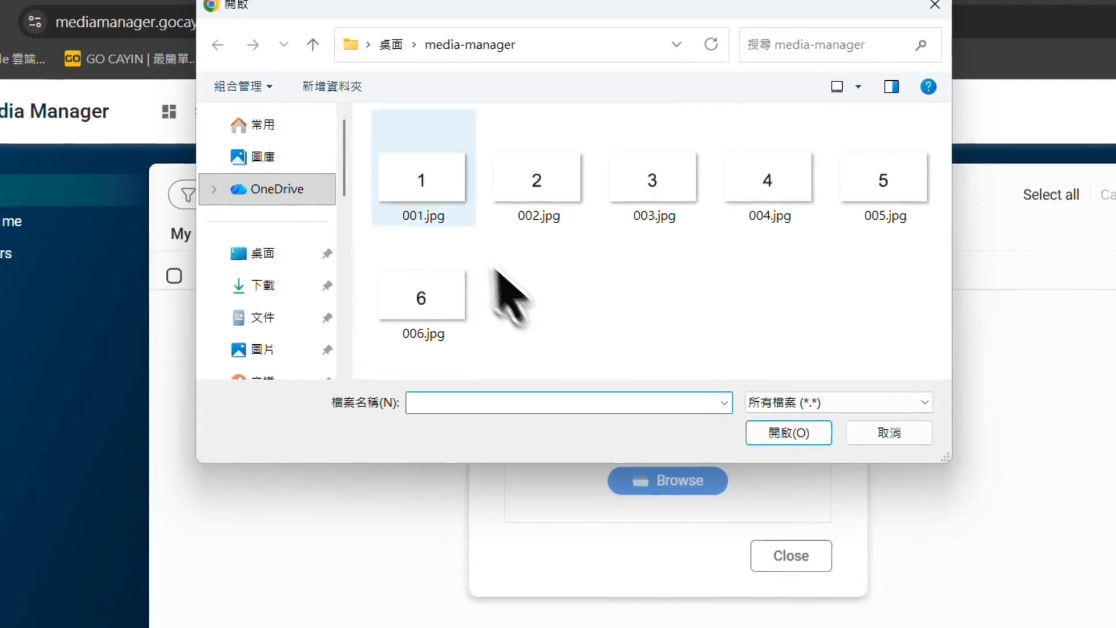
left_click(290, 67)
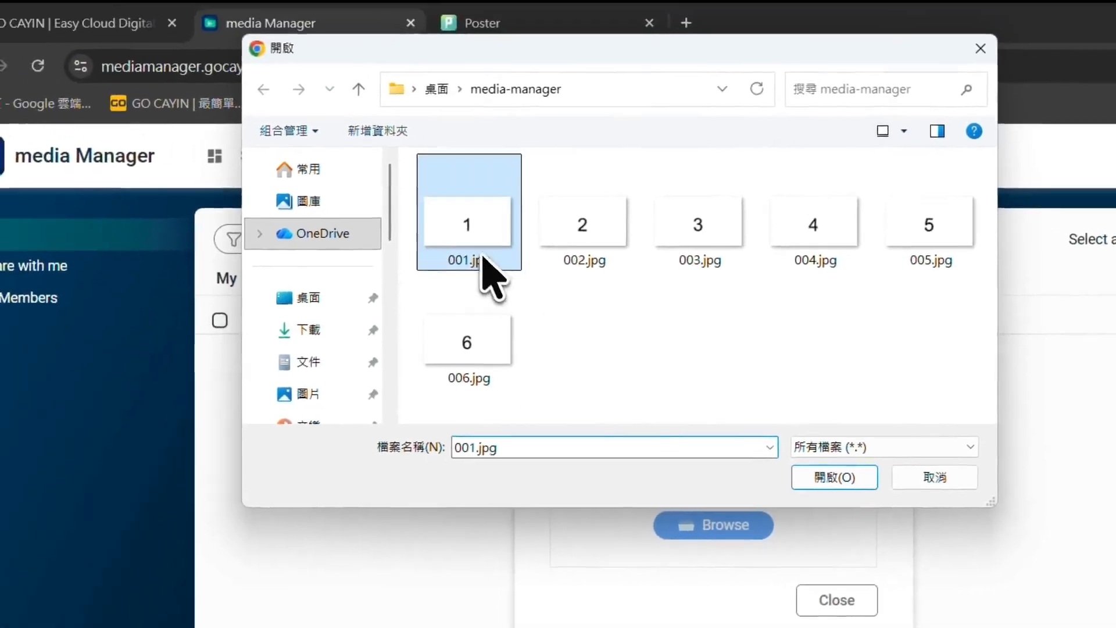
left_click(470, 346, "shift")
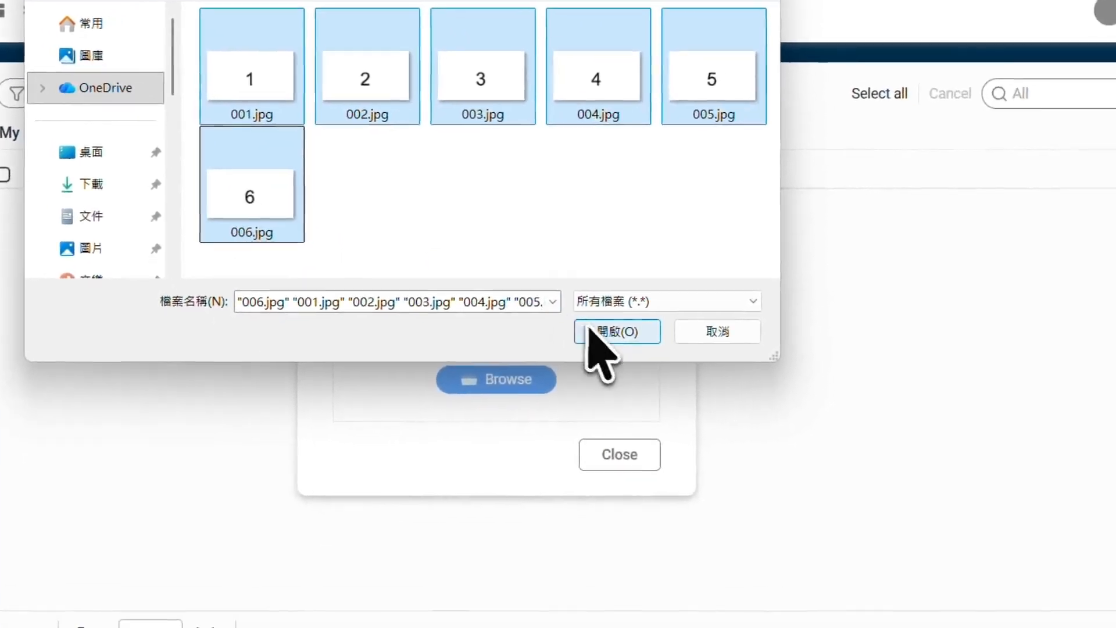
left_click(837, 479)
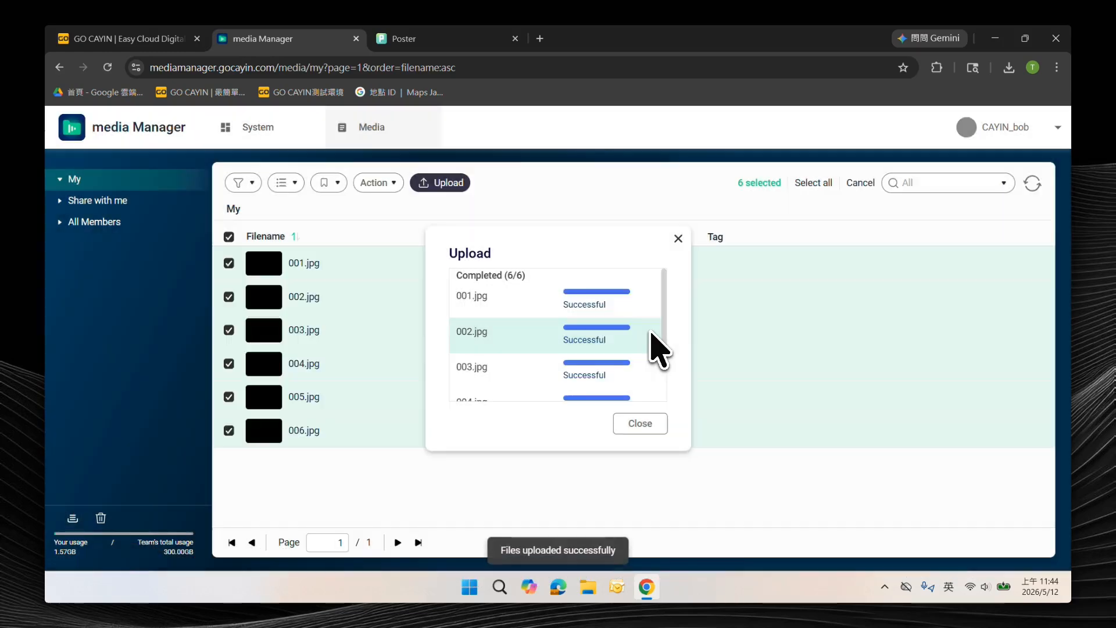
left_click(639, 425)
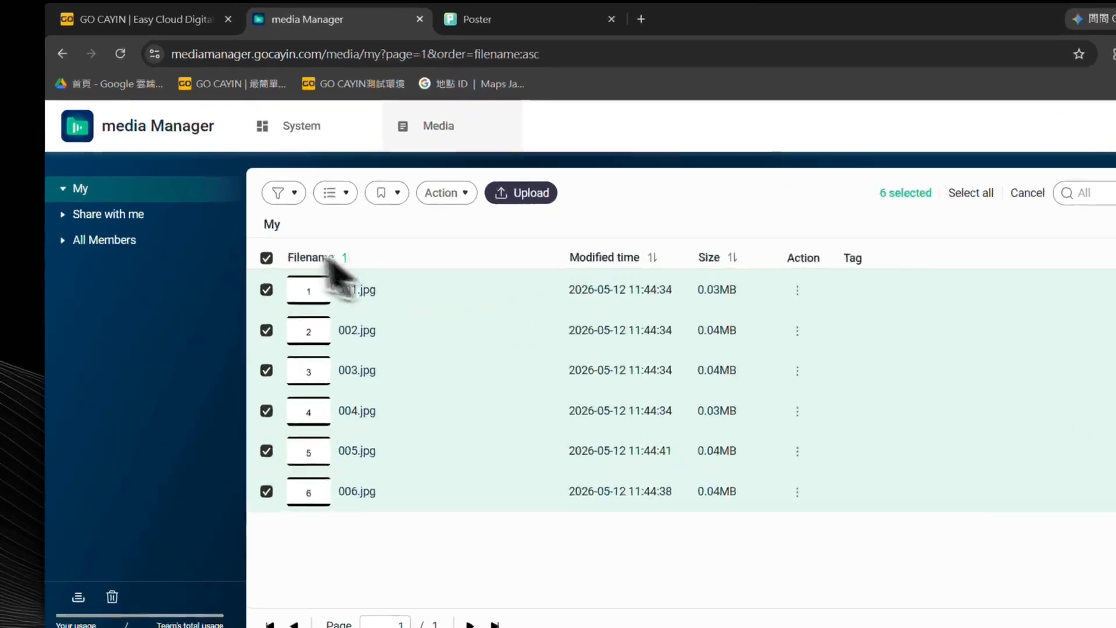
Step: Clear the current selection and add the tag 11111 to 001.jpg and 002.jpg
left_click(228, 236)
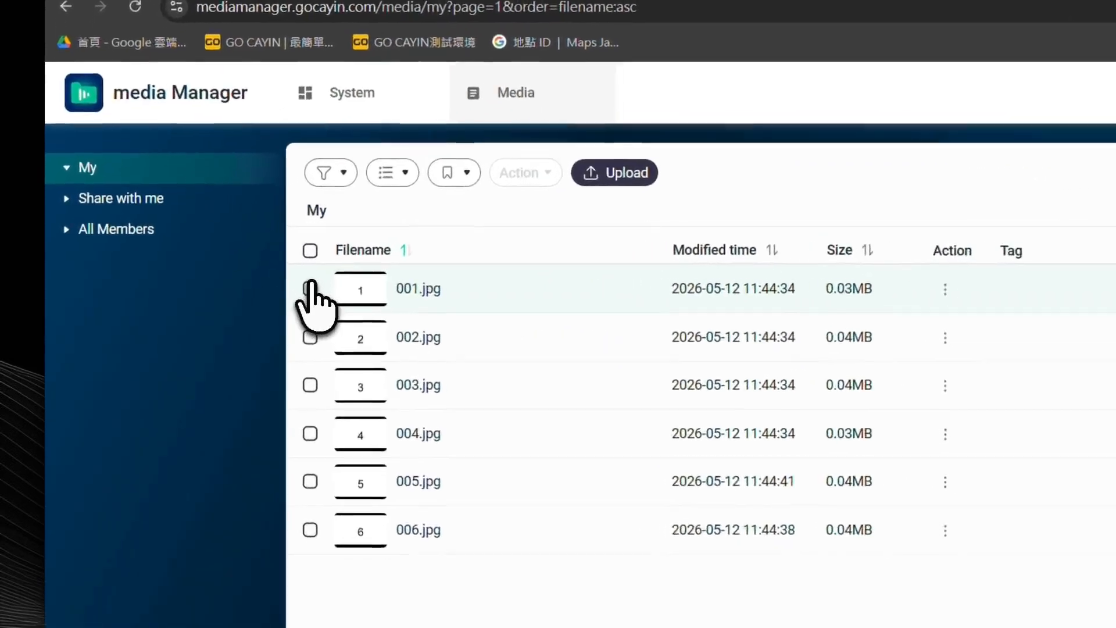
left_click(229, 263)
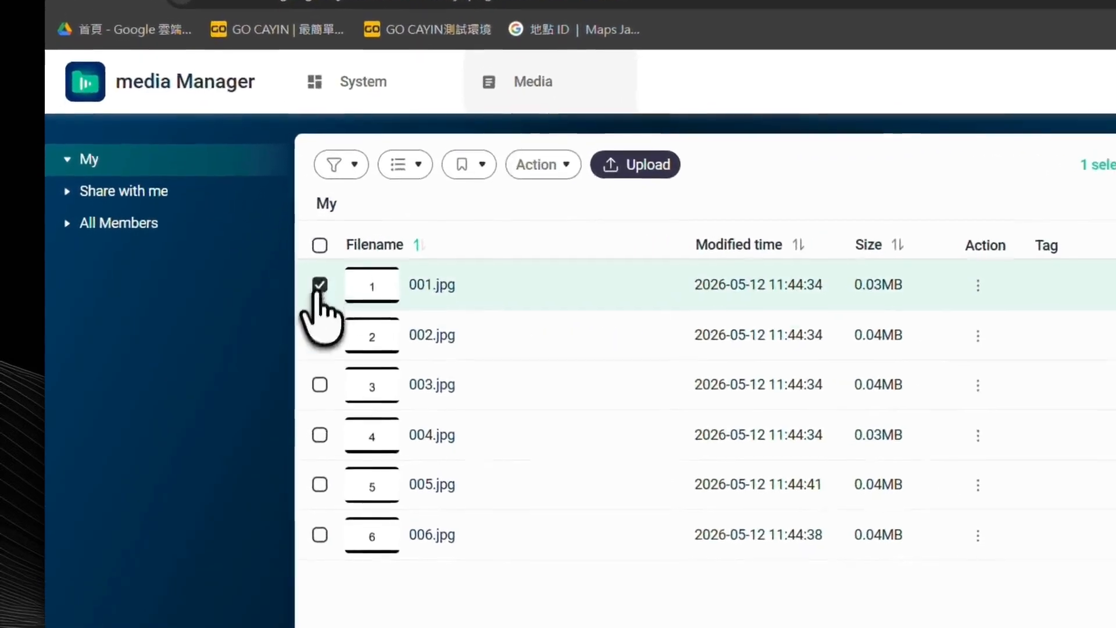
left_click(294, 306)
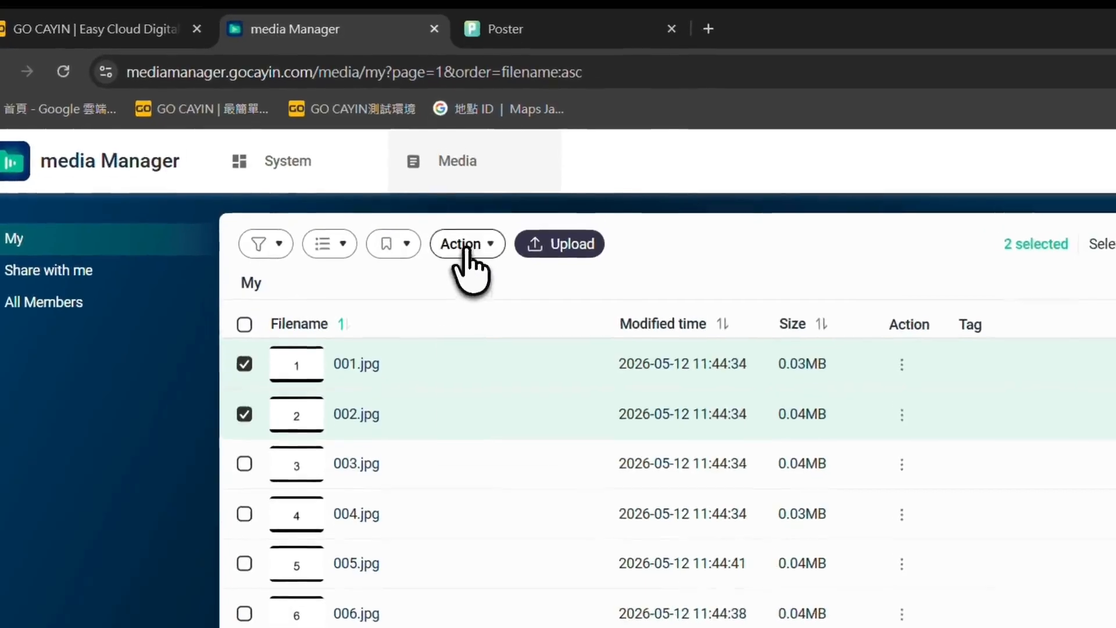
left_click(377, 183)
left_click(460, 286)
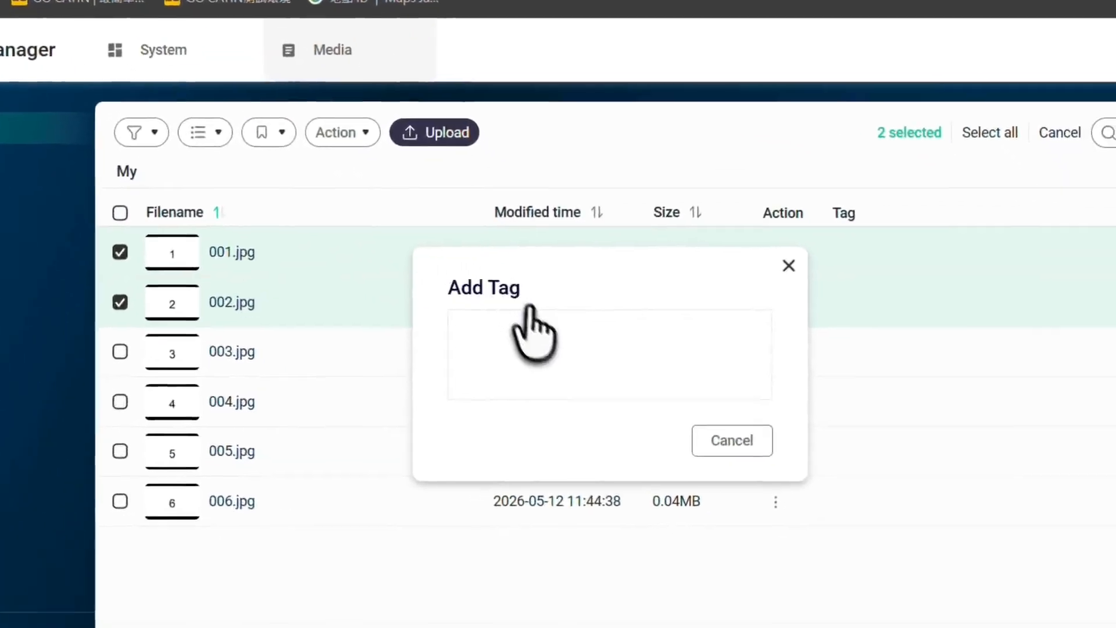
left_click(515, 319)
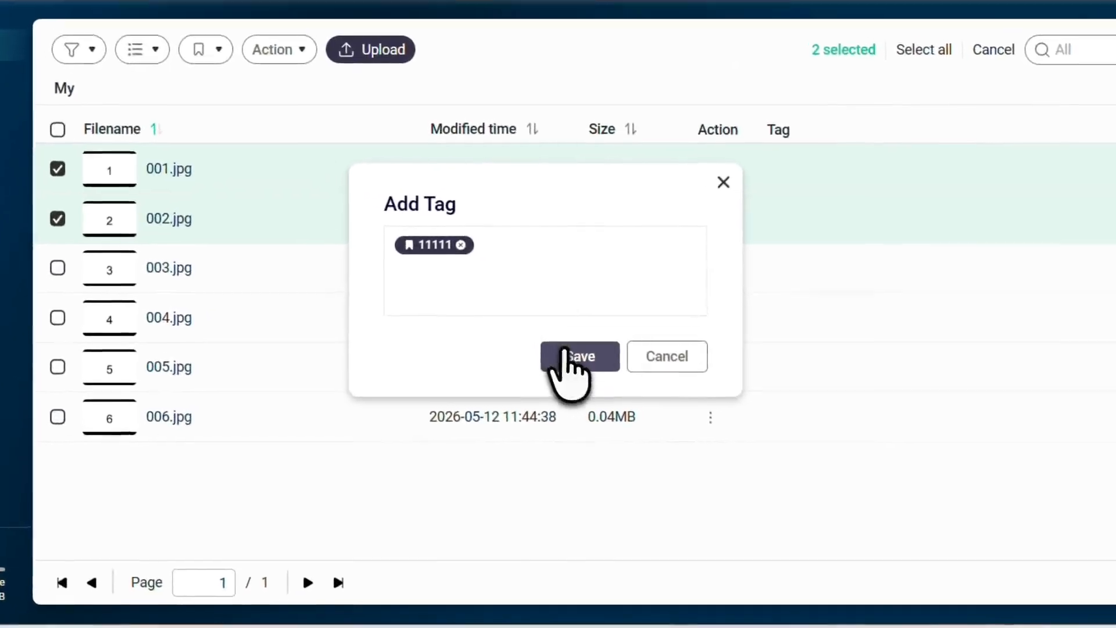
left_click(574, 388)
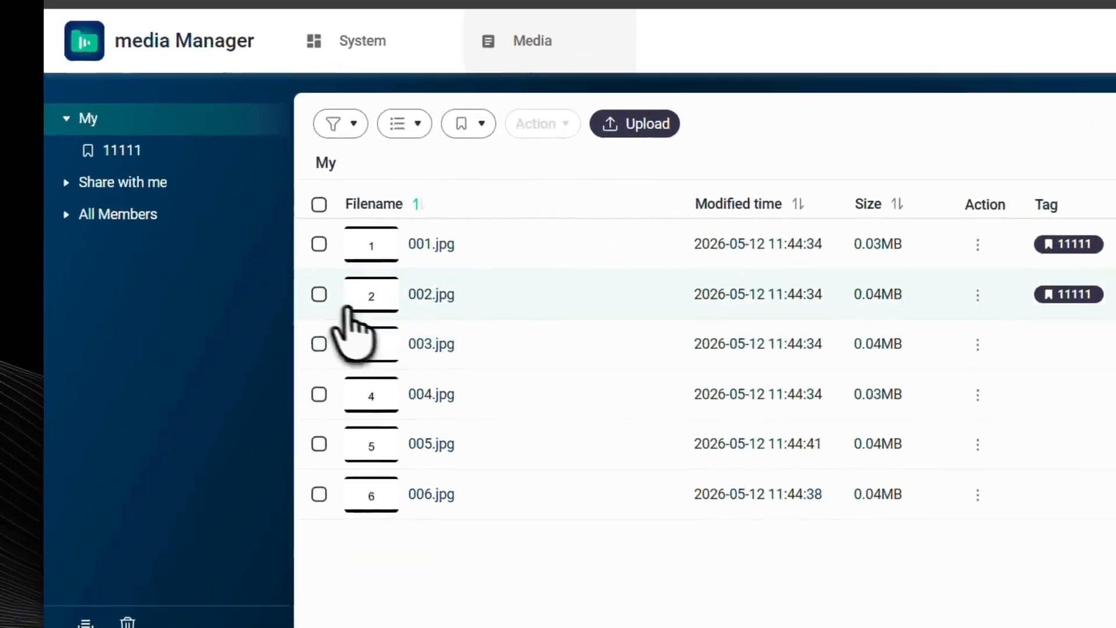
Step: Add the tag aaa to 002.jpg and 003.jpg
left_click(229, 297)
left_click(287, 345)
left_click(472, 157)
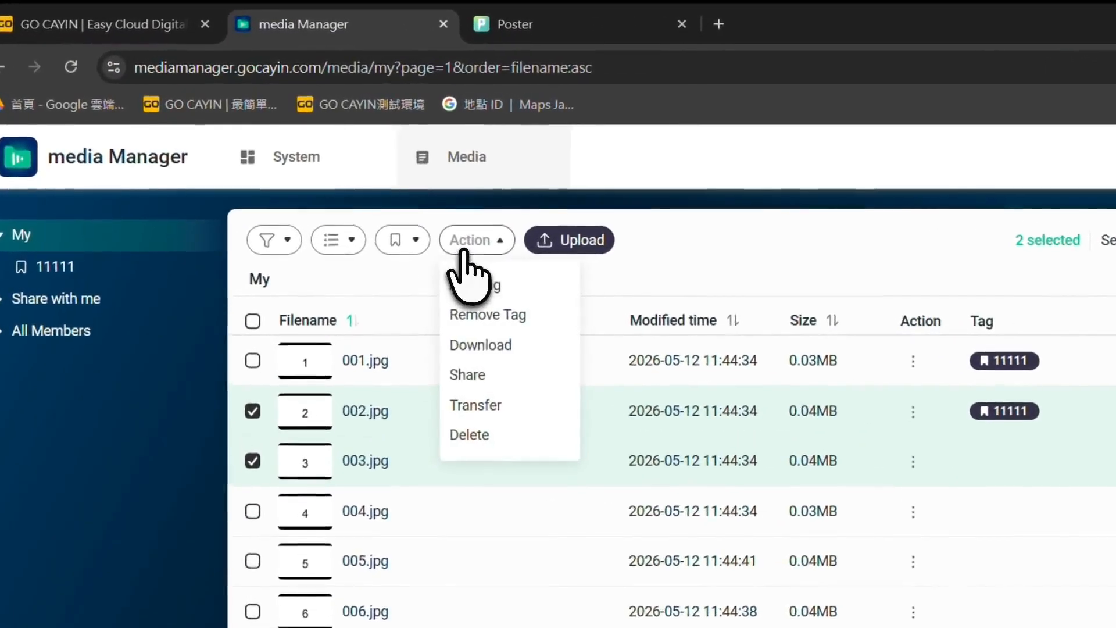
left_click(468, 283)
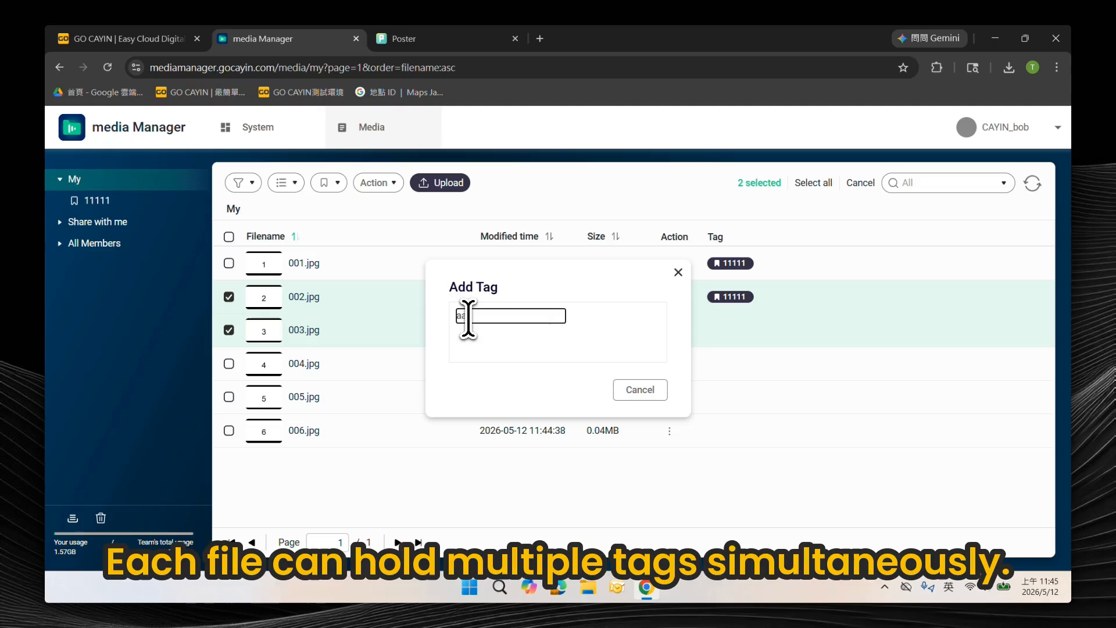
type("aaa")
key("Return")
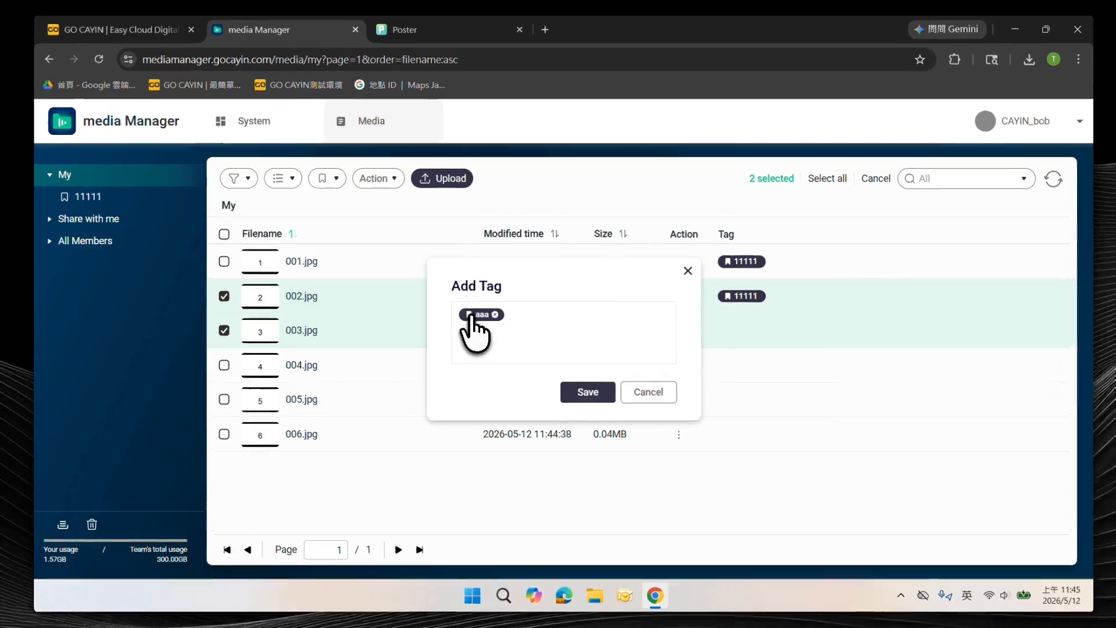
left_click(588, 390)
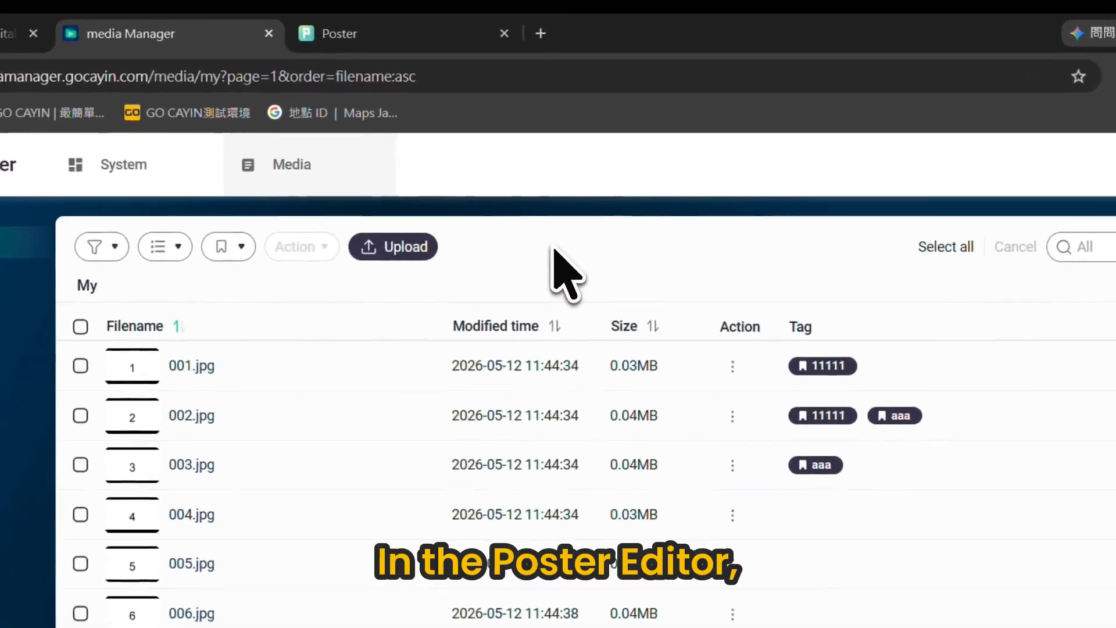
Step: Switch to the Poster editor and search your own background images for the tag aaa
left_click(399, 44)
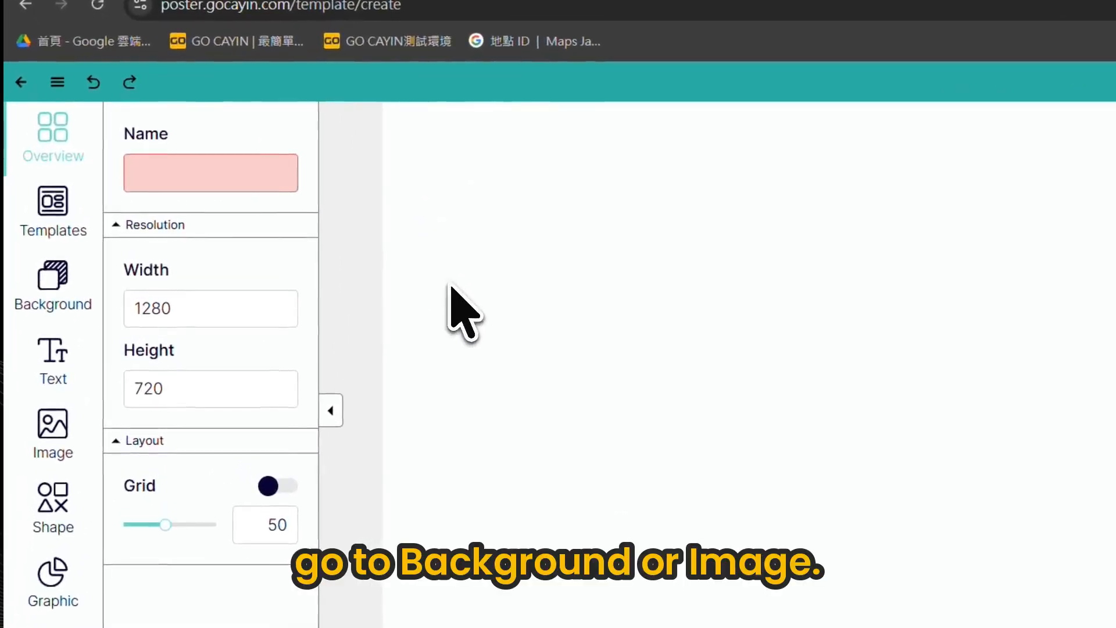
left_click(77, 291)
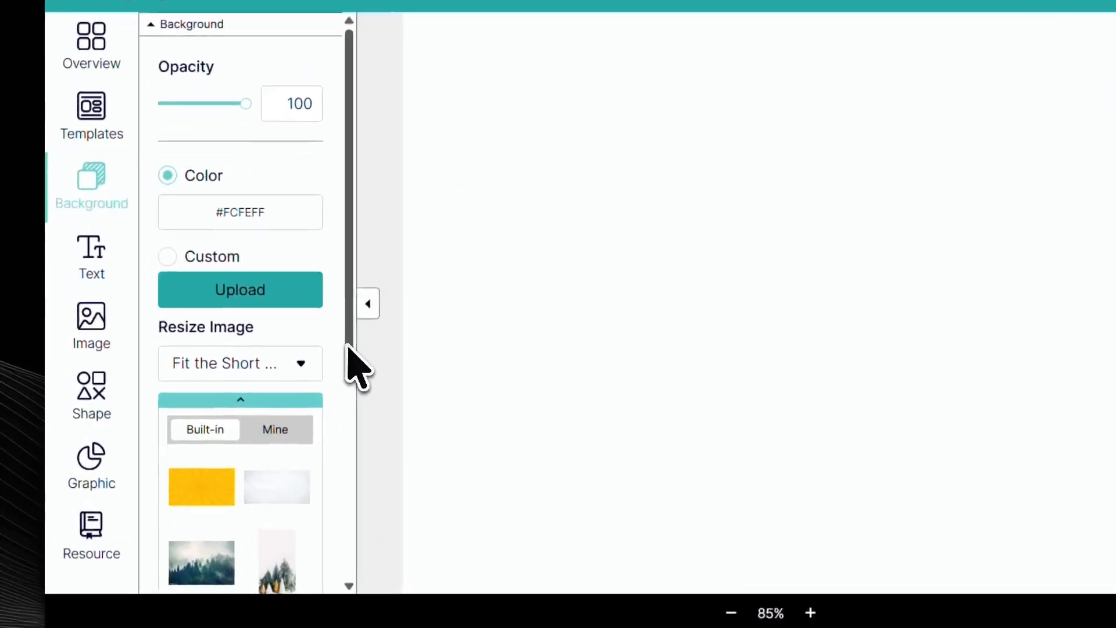
left_click_drag(257, 369, 260, 442)
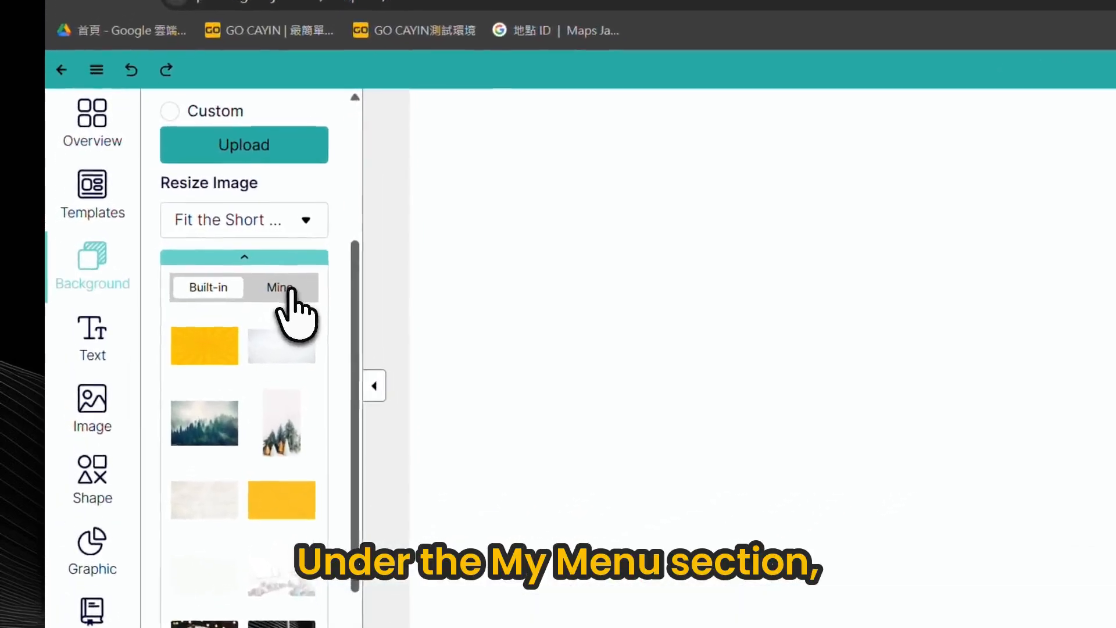
left_click(214, 272)
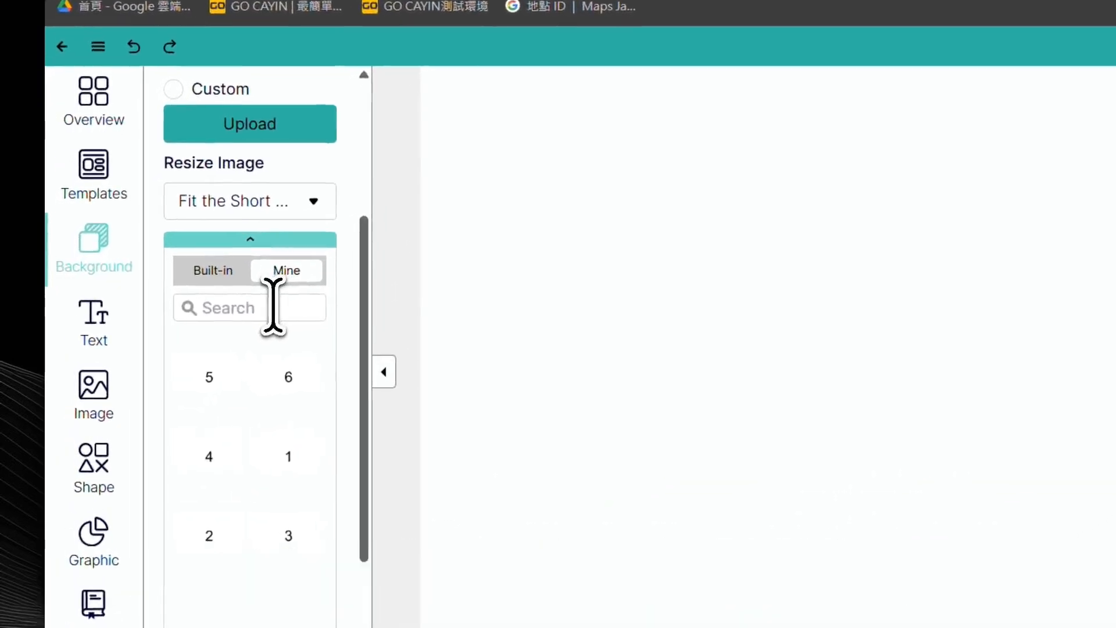
left_click(198, 295)
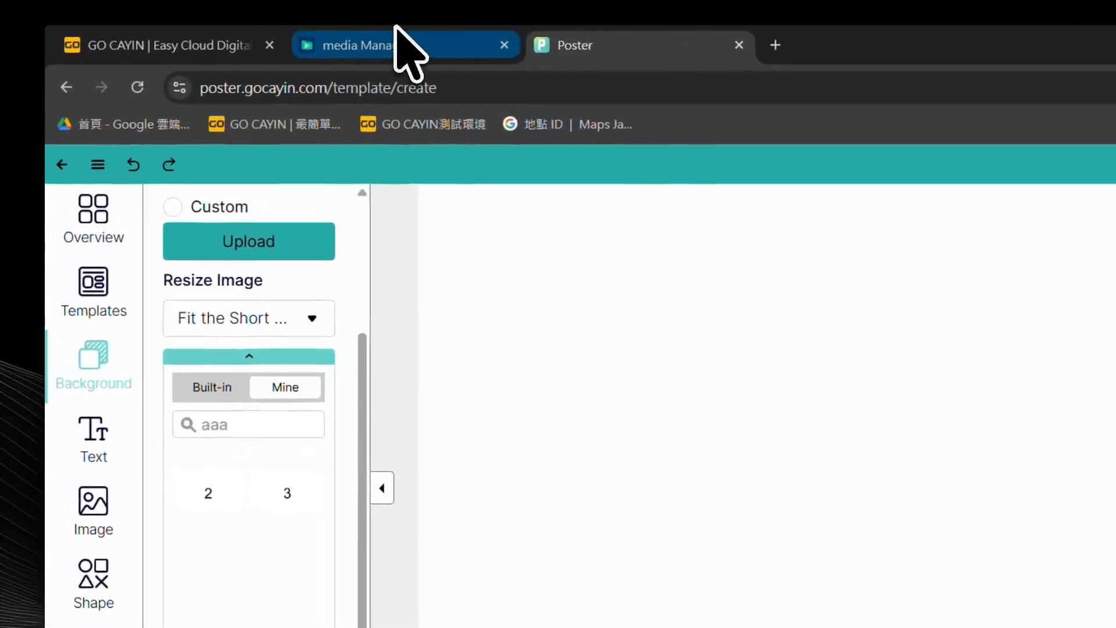
Step: Return to media Manager and remove the tag 11111 from 002.jpg
left_click(285, 39)
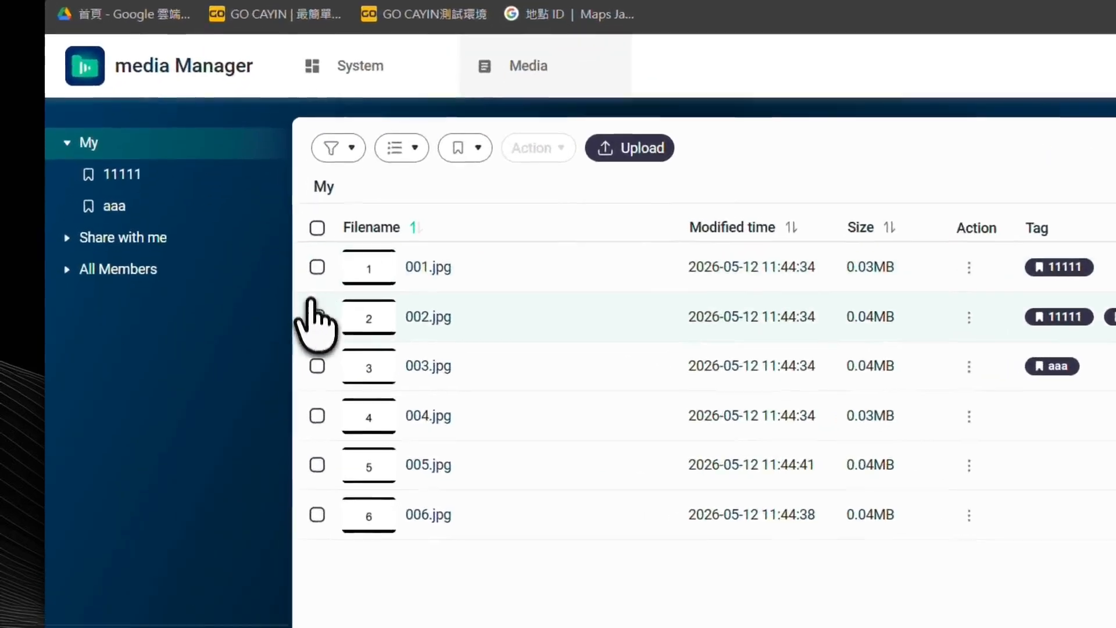
left_click(229, 296)
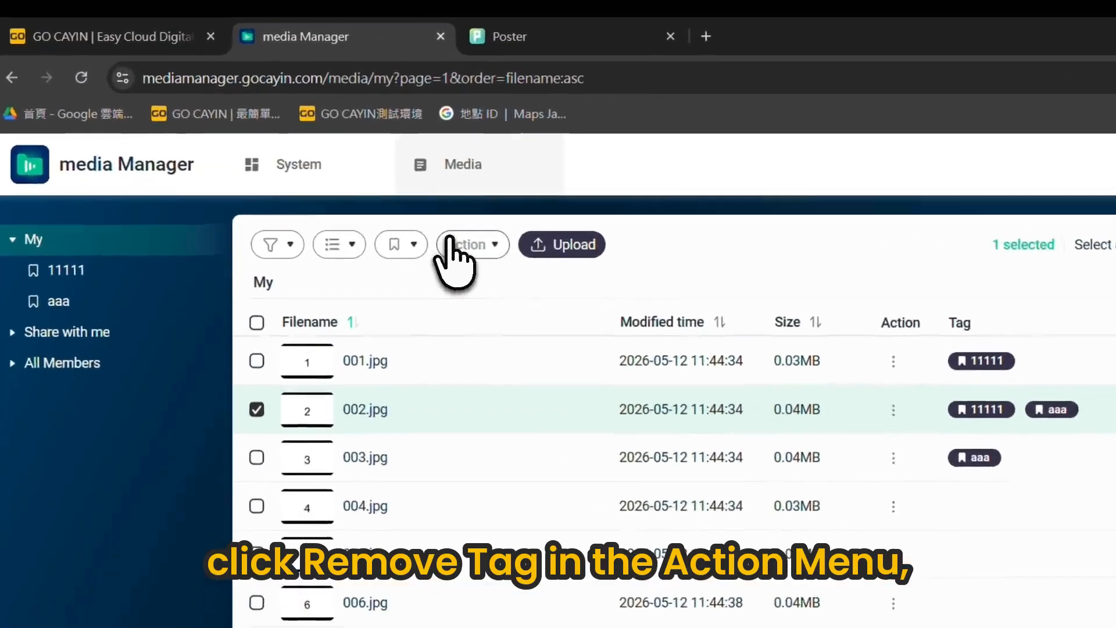
left_click(361, 182)
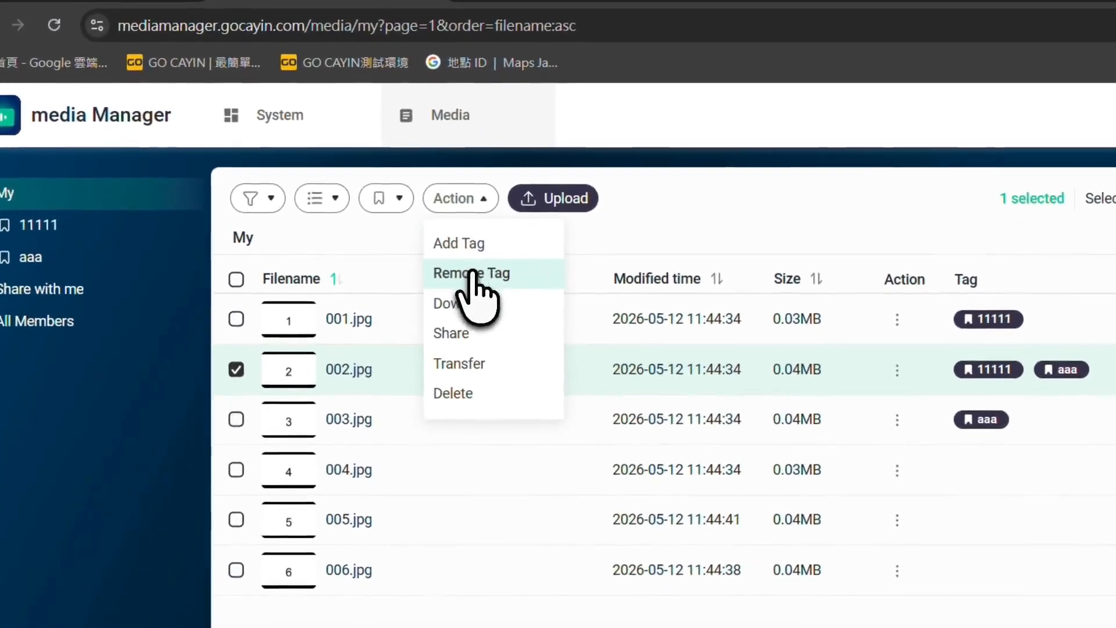
left_click(495, 327)
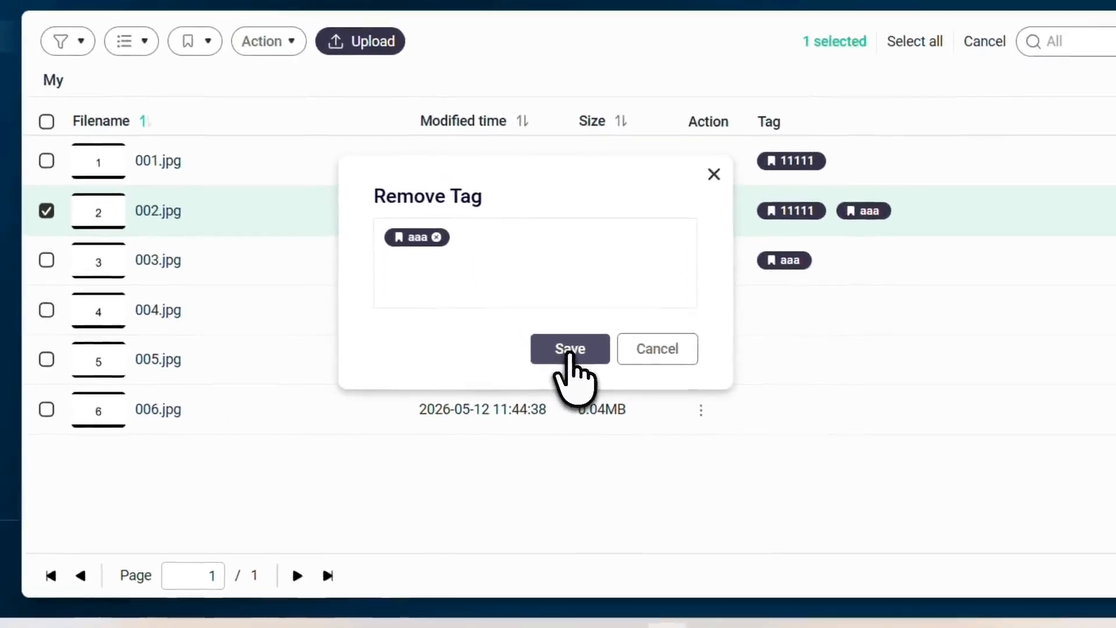
left_click(582, 389)
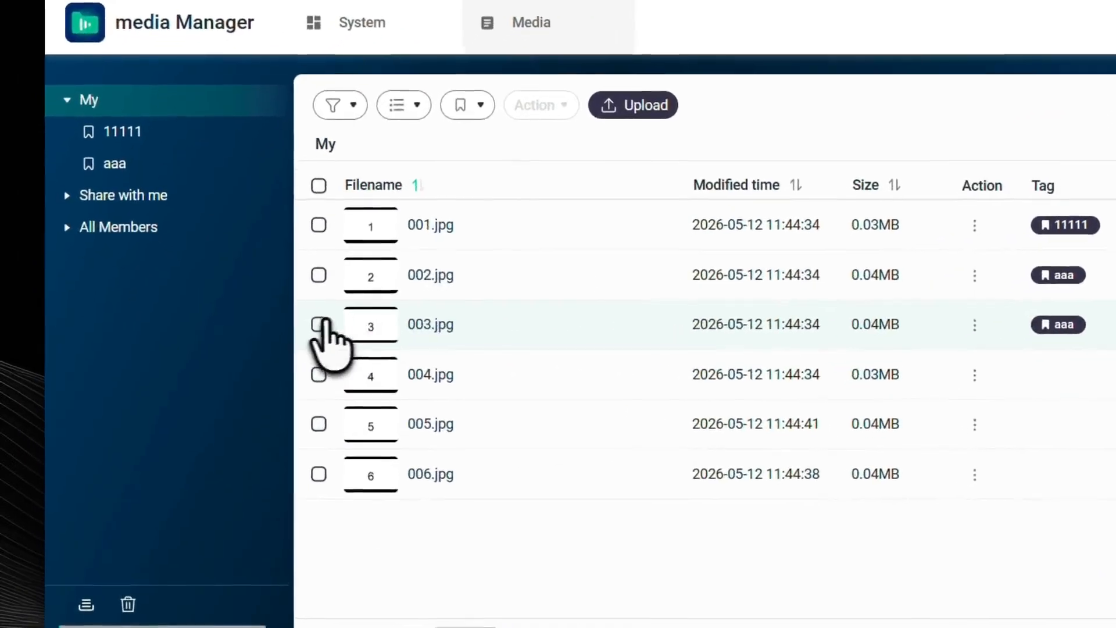
Step: Download 003.jpg and deselect it
left_click(229, 329)
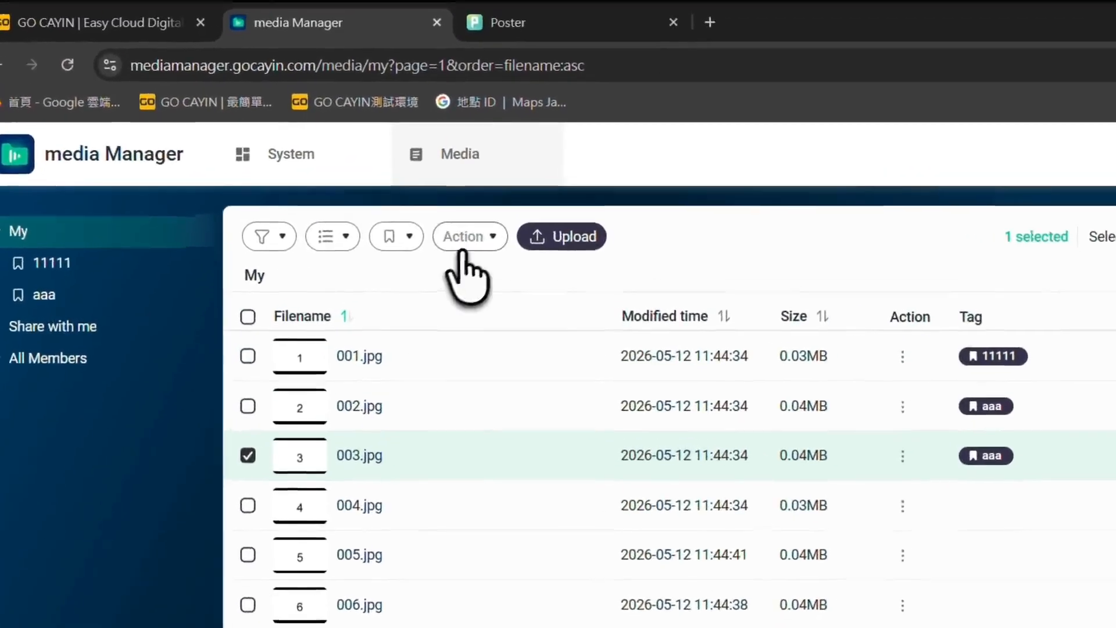
left_click(375, 184)
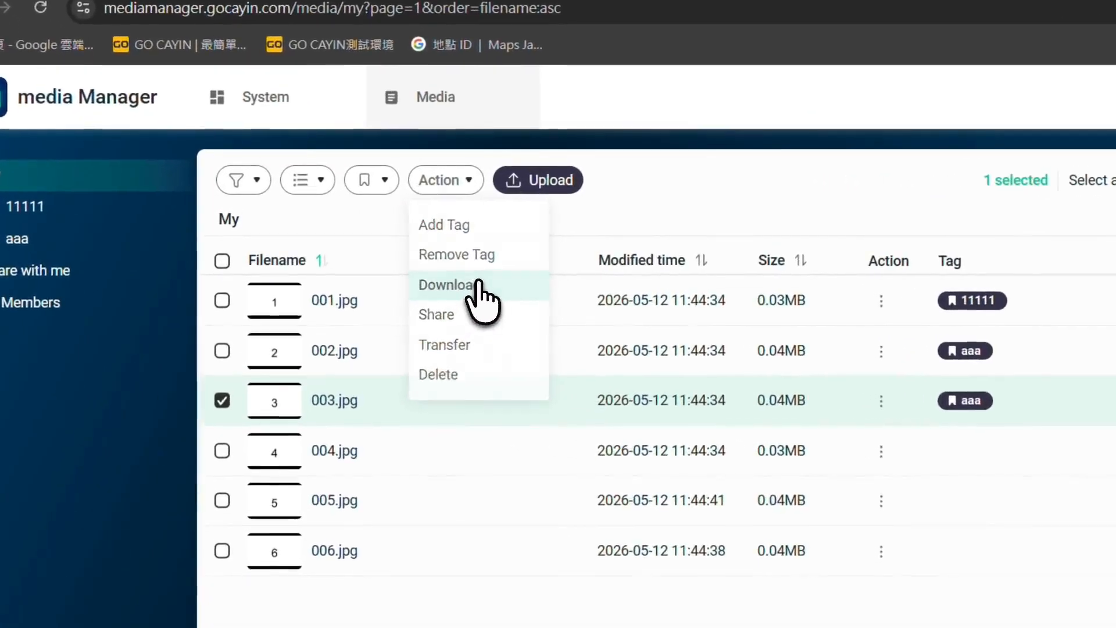
left_click(400, 254)
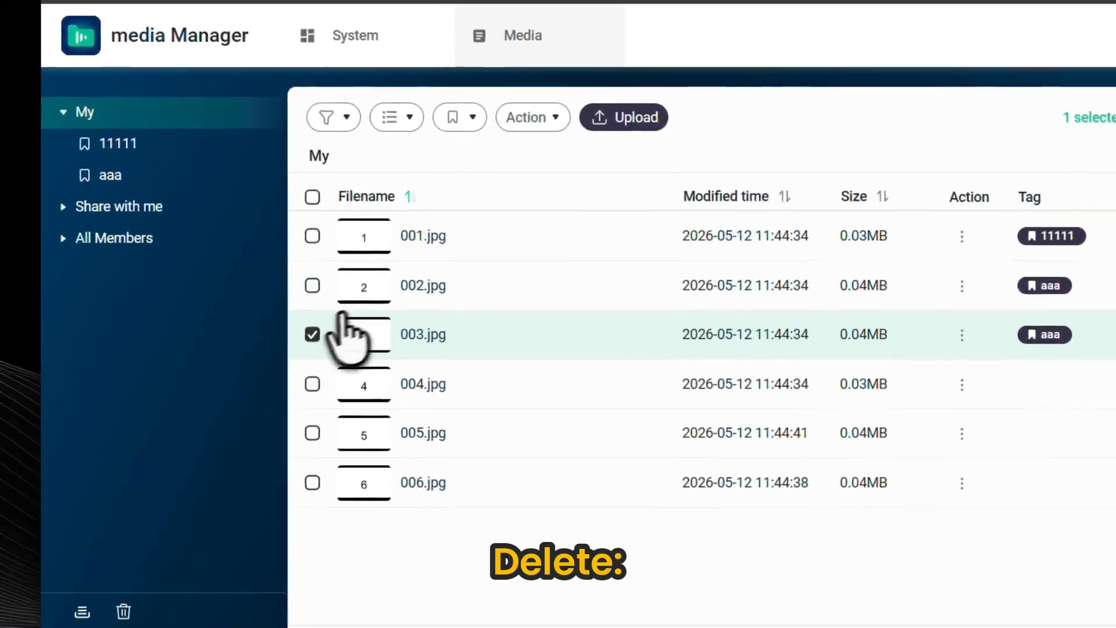
left_click(229, 330)
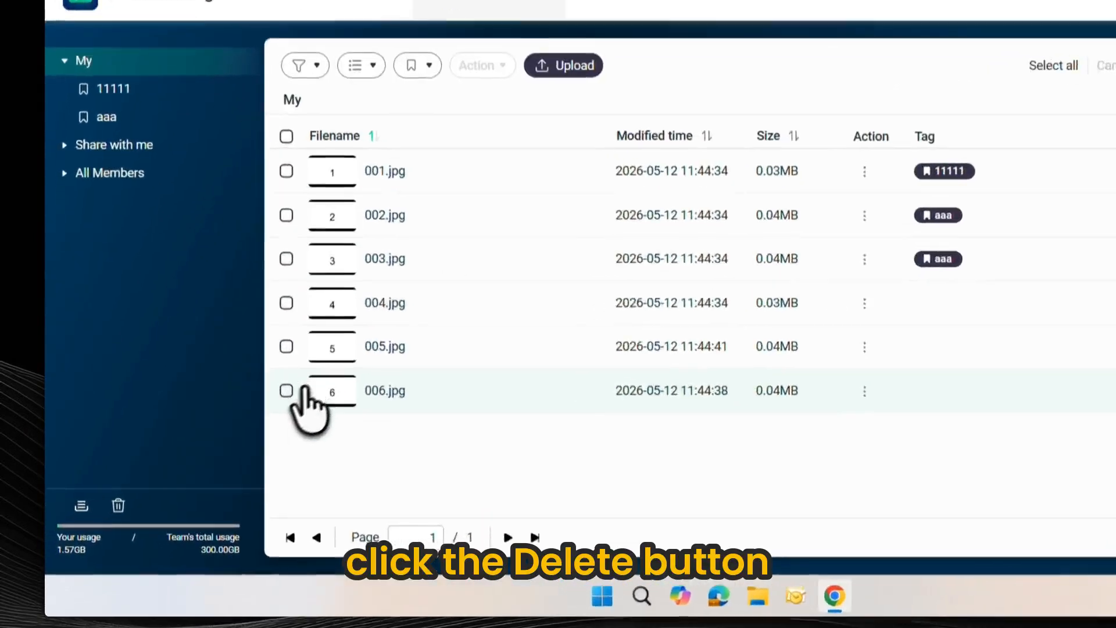
Step: Delete 006.jpg from the media library
left_click(287, 390)
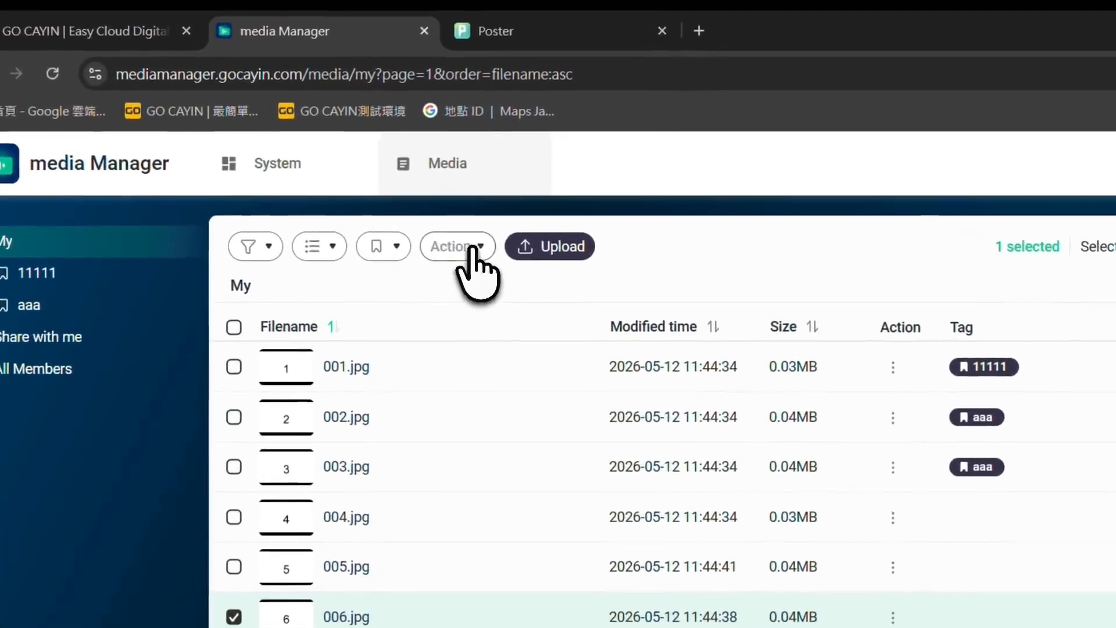
left_click(472, 247)
left_click(377, 314)
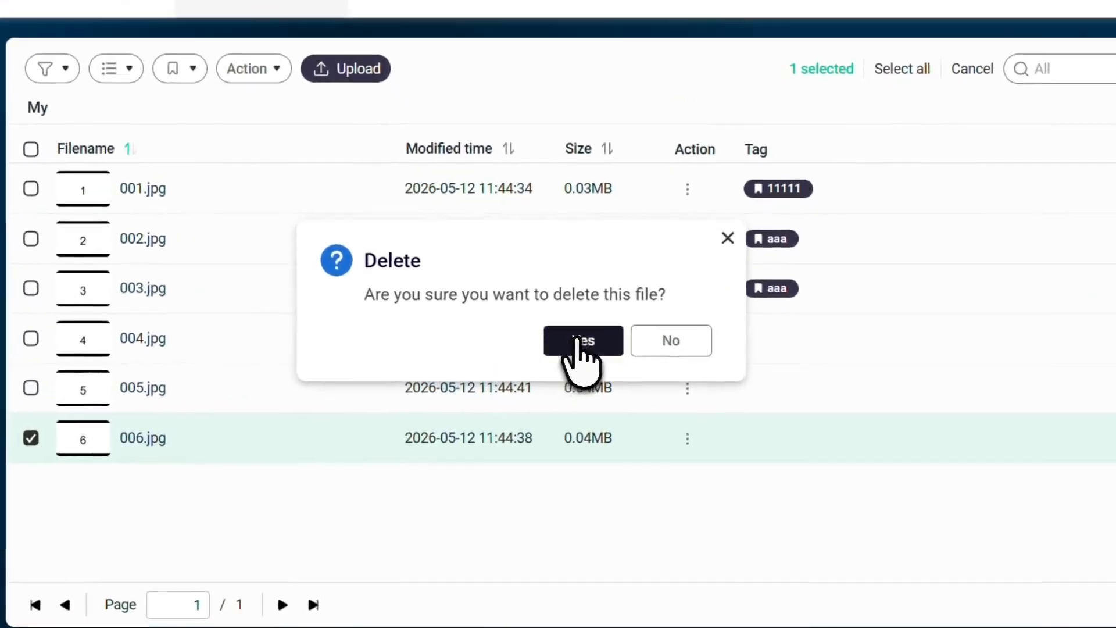
left_click(596, 366)
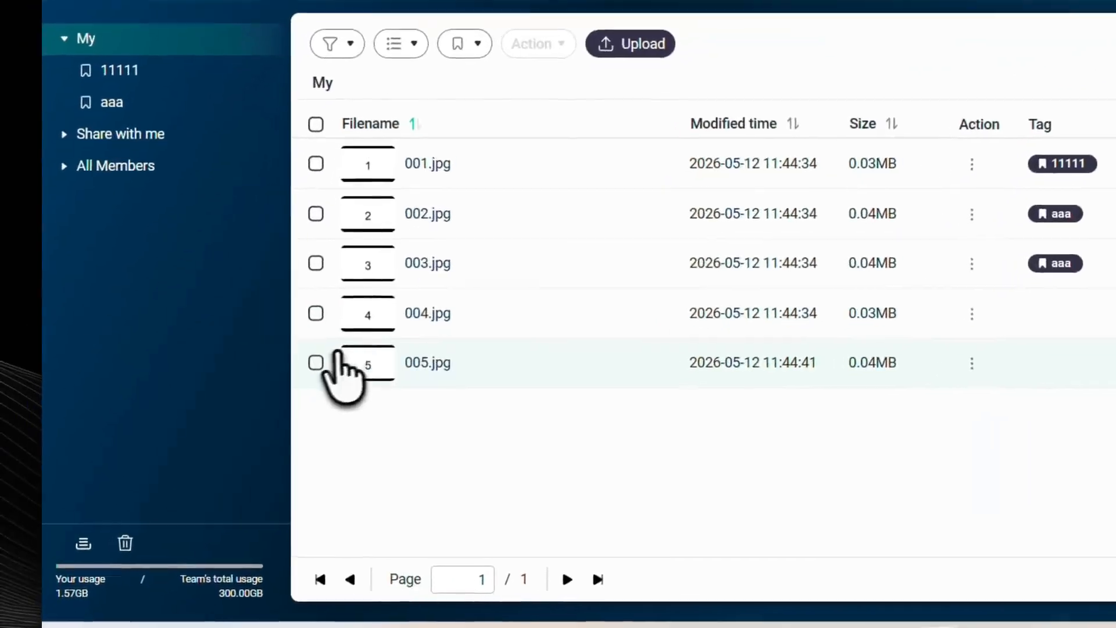
Step: Select 005.jpg, choose the first listed Account Admin and the first listed Member as share recipients, and cancel the sharing
left_click(229, 396)
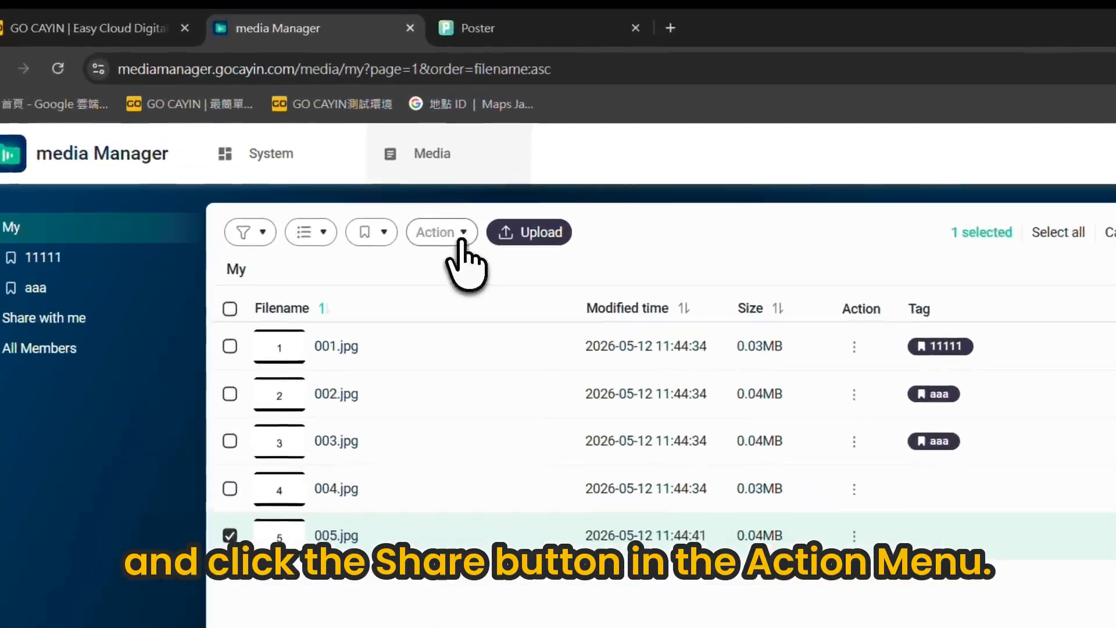
left_click(392, 185)
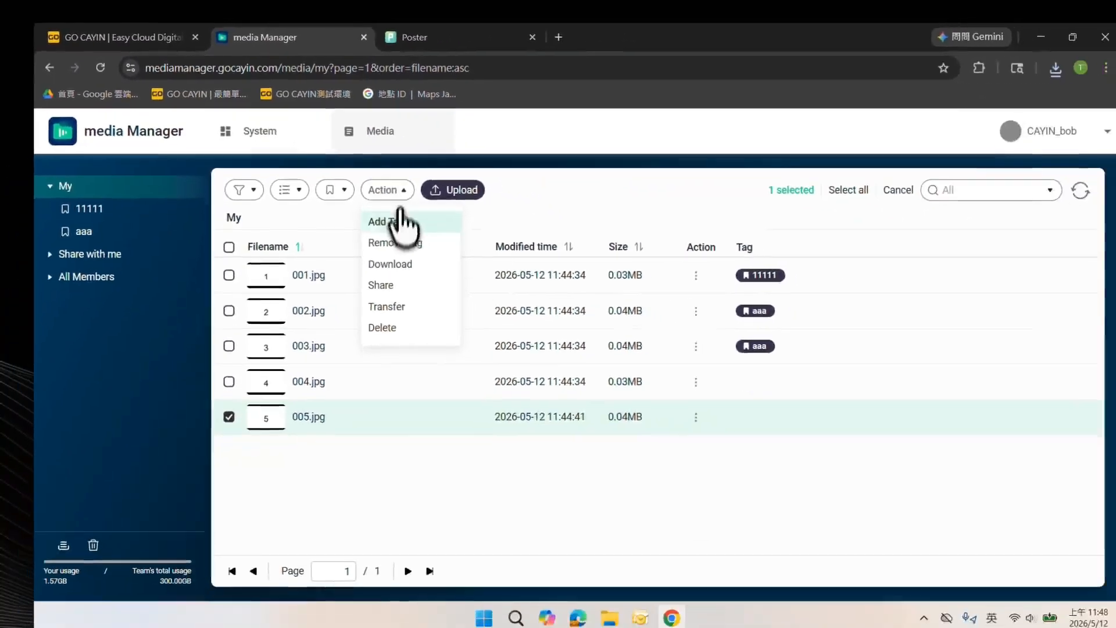
left_click(436, 364)
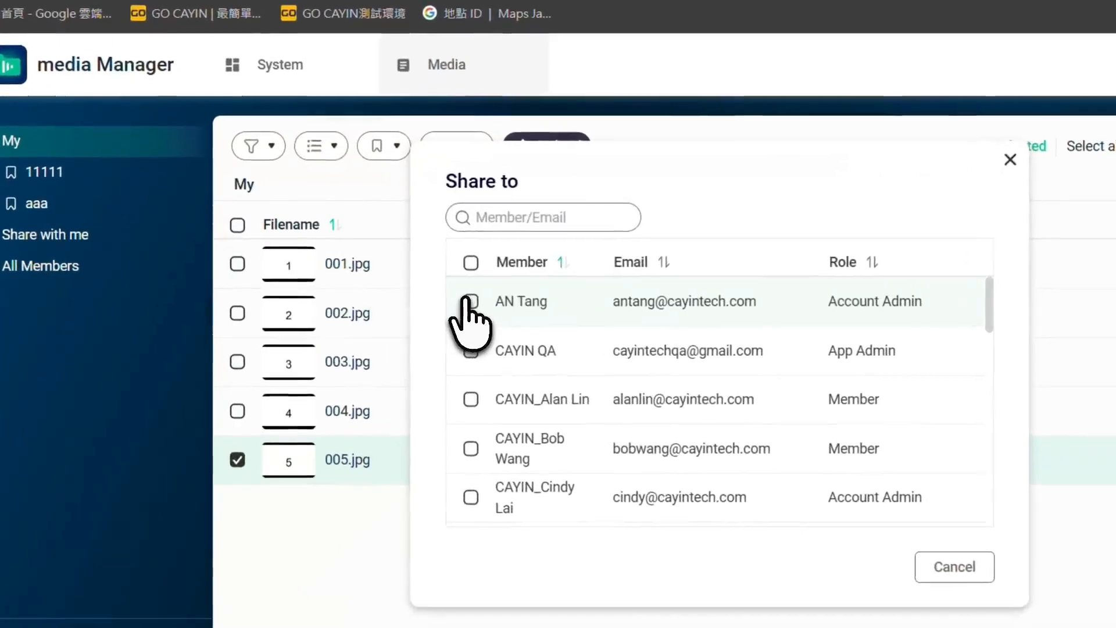
left_click(387, 289)
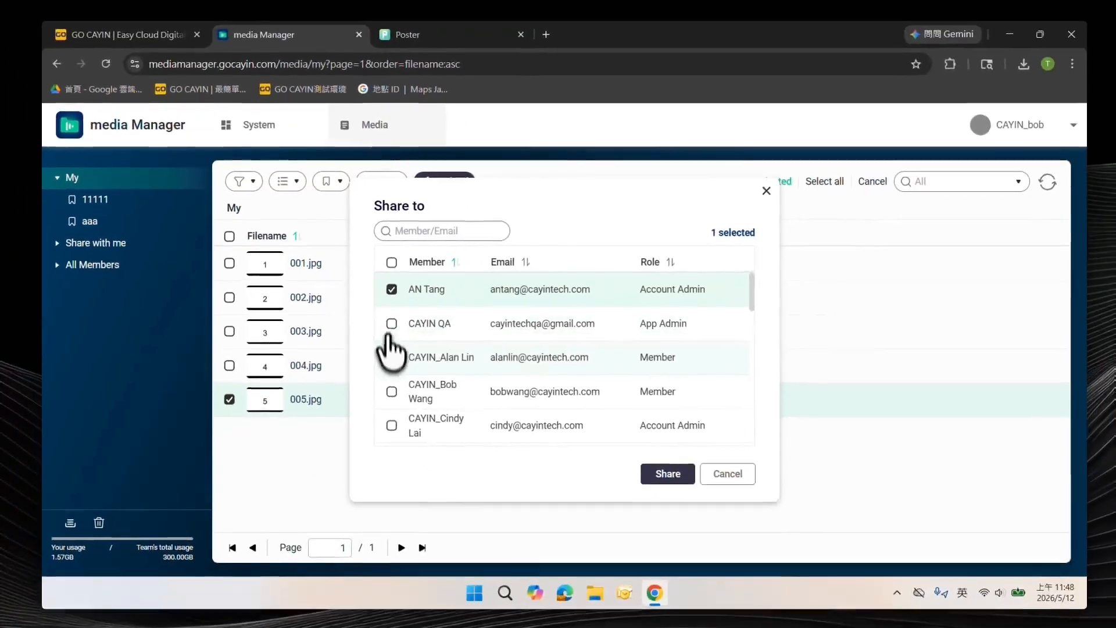
left_click(474, 406)
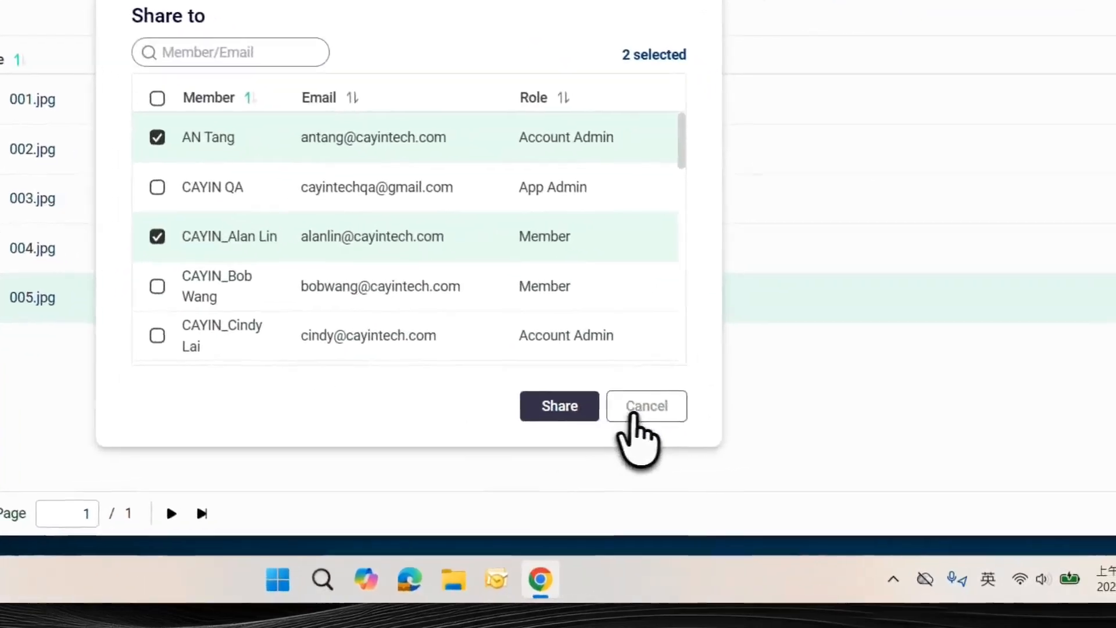
left_click(710, 473)
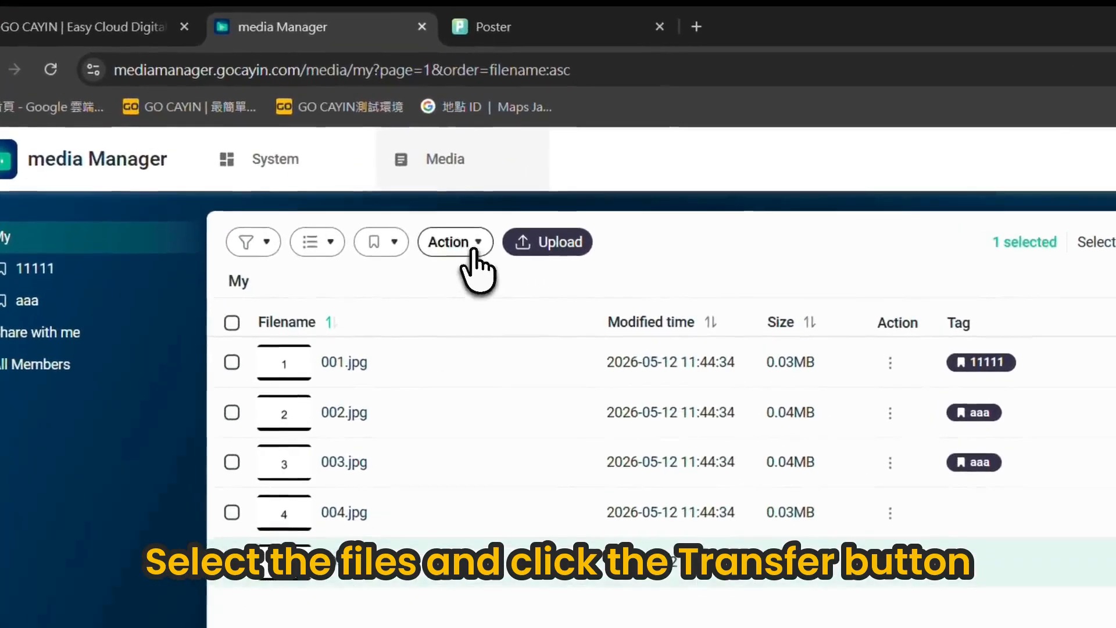
Step: Start transferring 005.jpg and choose the first listed user with the Member role as the recipient
left_click(474, 252)
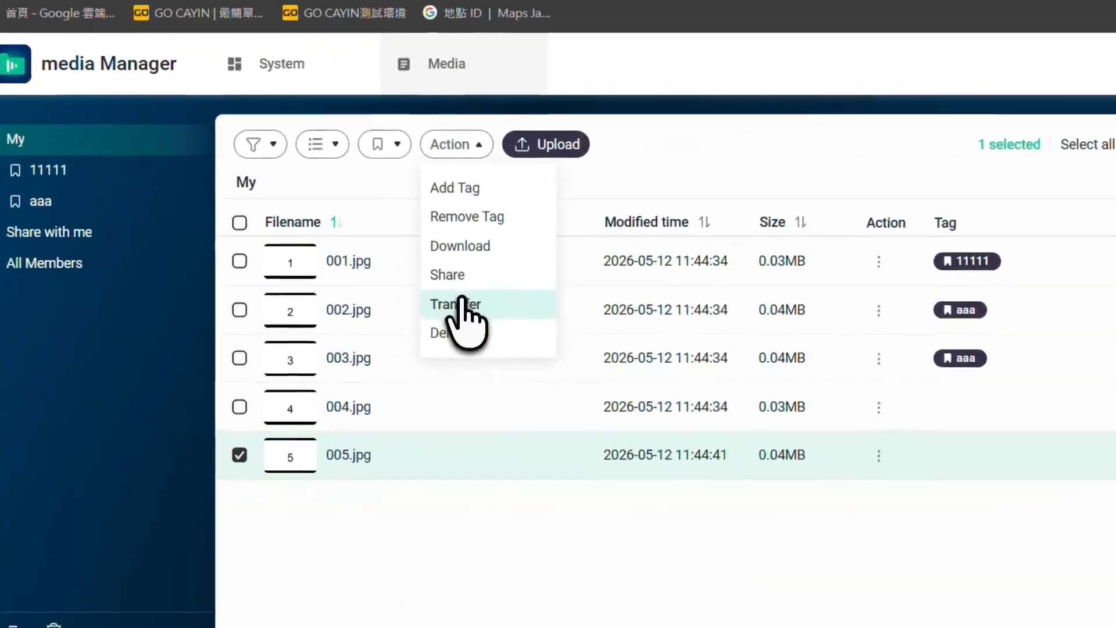
left_click(407, 305)
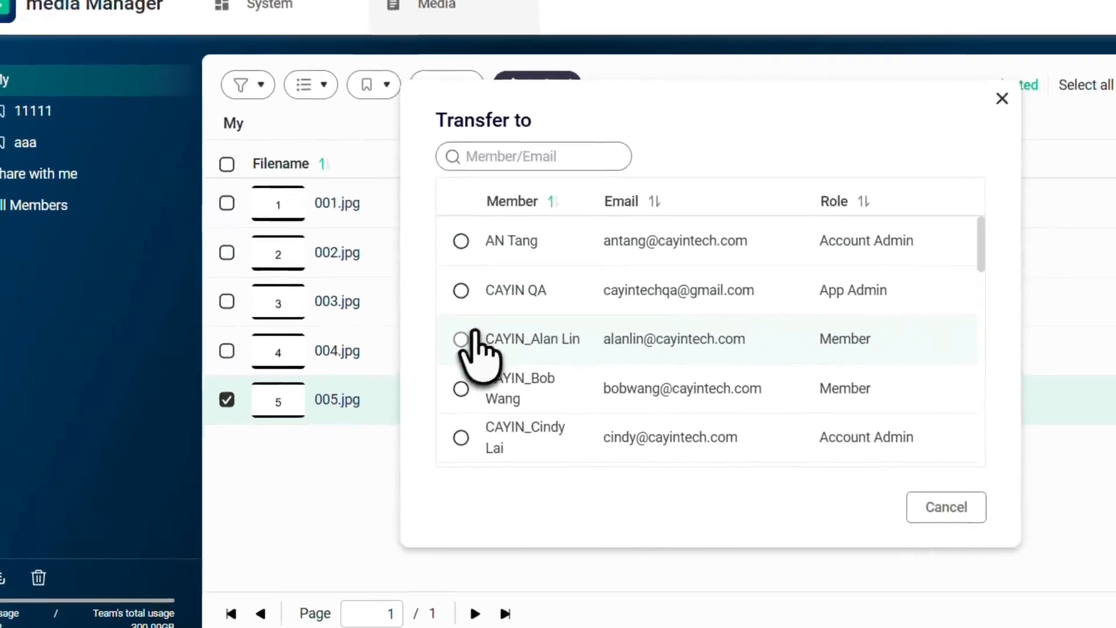
left_click(389, 355)
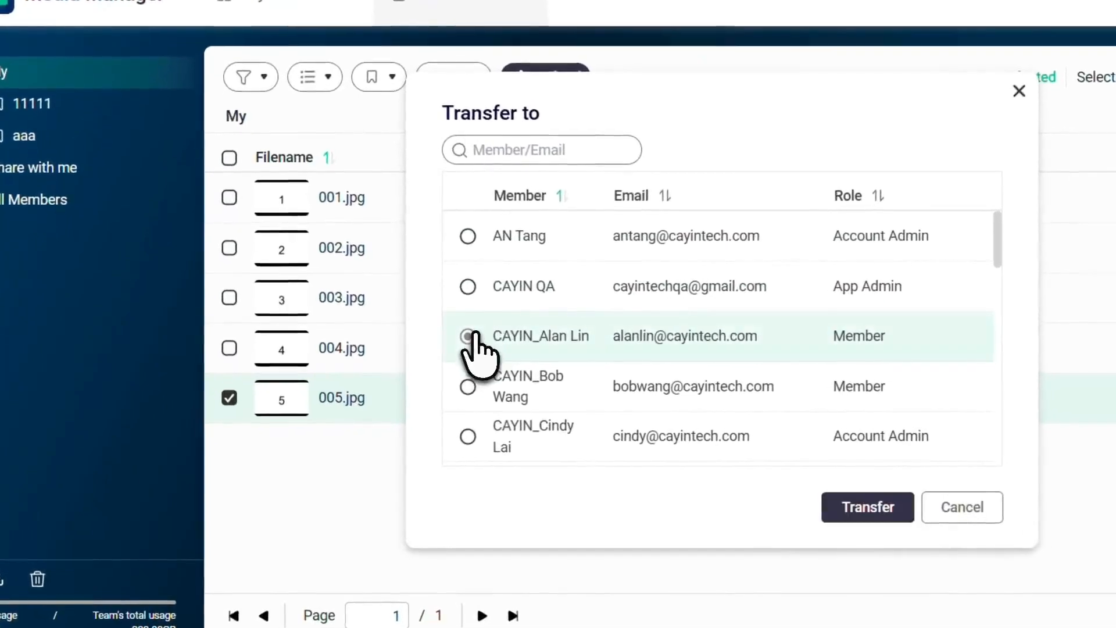